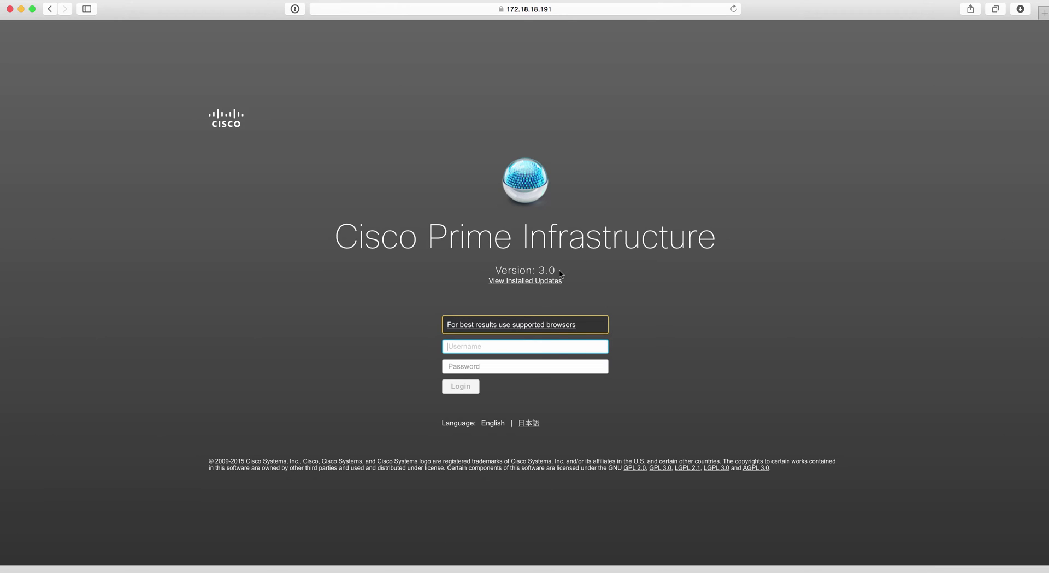
Step: Log in to Cisco Prime Infrastructure with the account username and password
{"action": "left_click_drag", "start_coordinate": [560, 274], "coordinate": [496, 269]}
{"action": "left_click", "coordinate": [492, 269]}
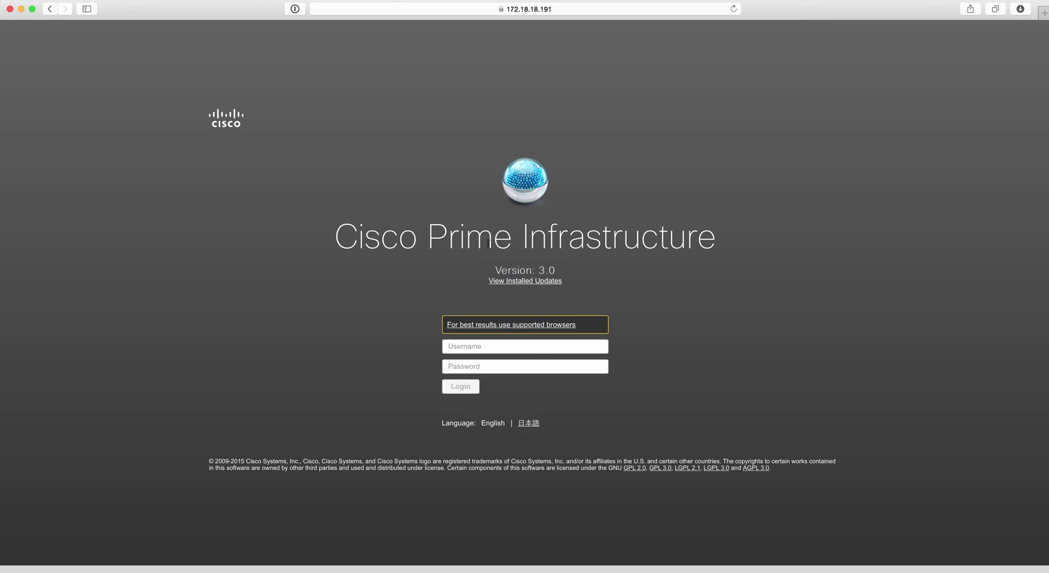
{"action": "left_click_drag", "start_coordinate": [338, 243], "coordinate": [712, 237]}
{"action": "left_click", "coordinate": [691, 242]}
{"action": "left_click", "coordinate": [452, 348]}
{"action": "left_click", "coordinate": [465, 366]}
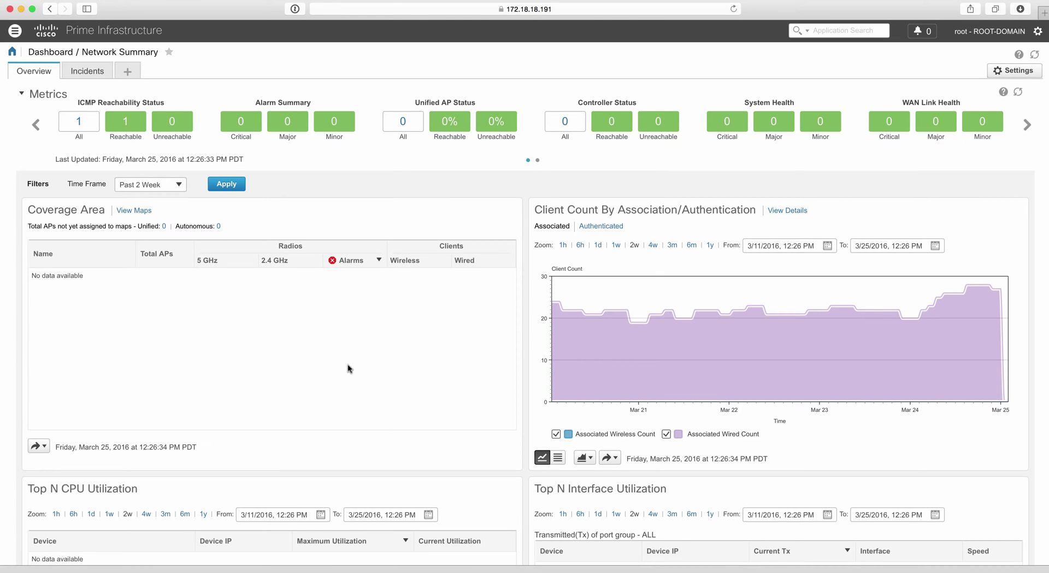
Step: Look over the Network Summary overview, then open its Incidents dashboard
{"action": "mouse_move", "coordinate": [347, 334]}
{"action": "scroll", "coordinate": [146, 126], "scroll_direction": "down", "scroll_amount": 1}
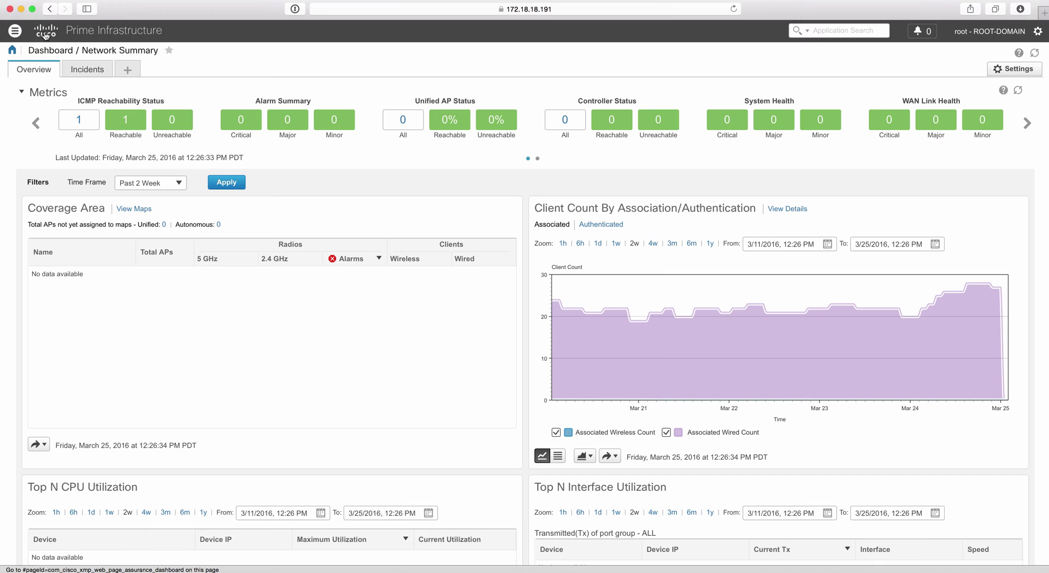
{"action": "left_click", "coordinate": [15, 31]}
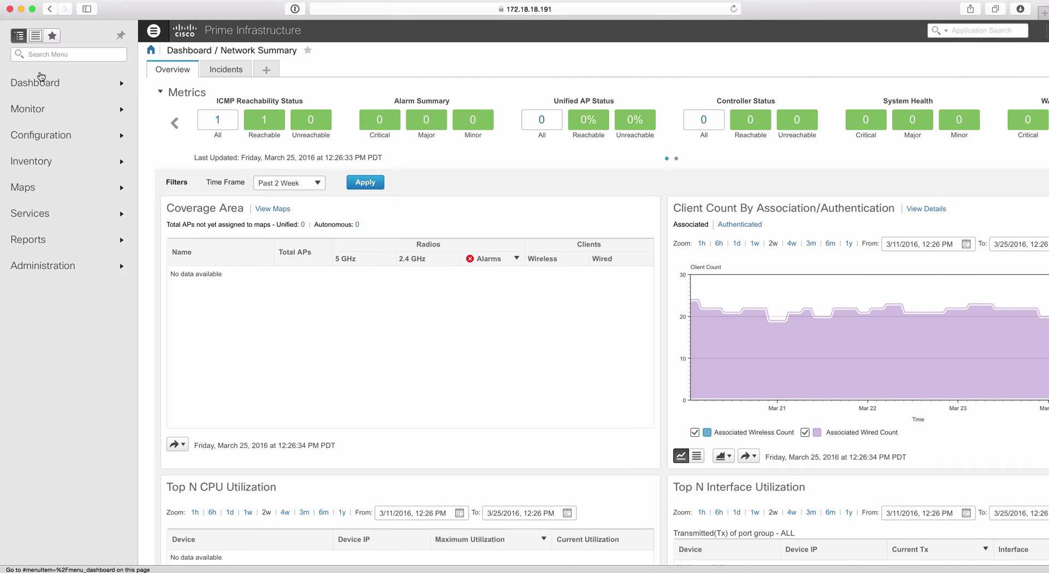
{"action": "mouse_move", "coordinate": [41, 77]}
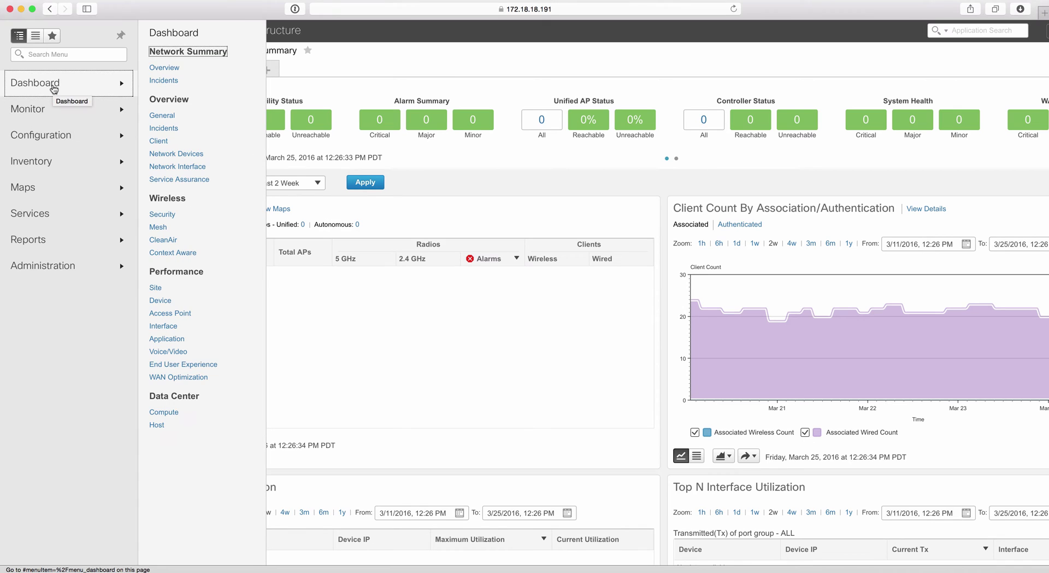
{"action": "left_click", "coordinate": [168, 82]}
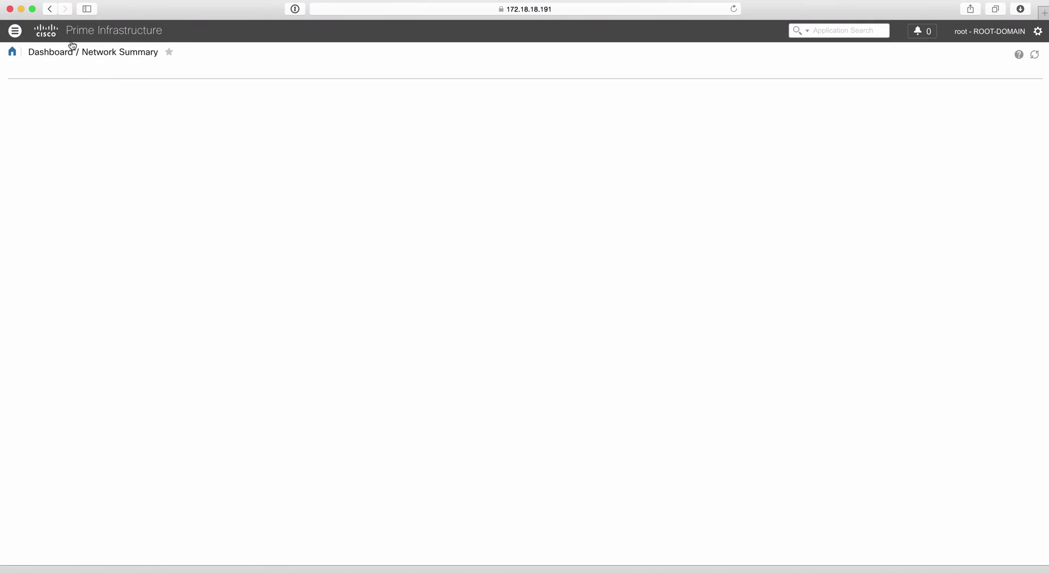
Step: Open the list of monitored network devices under the managed elements
{"action": "left_click", "coordinate": [15, 30]}
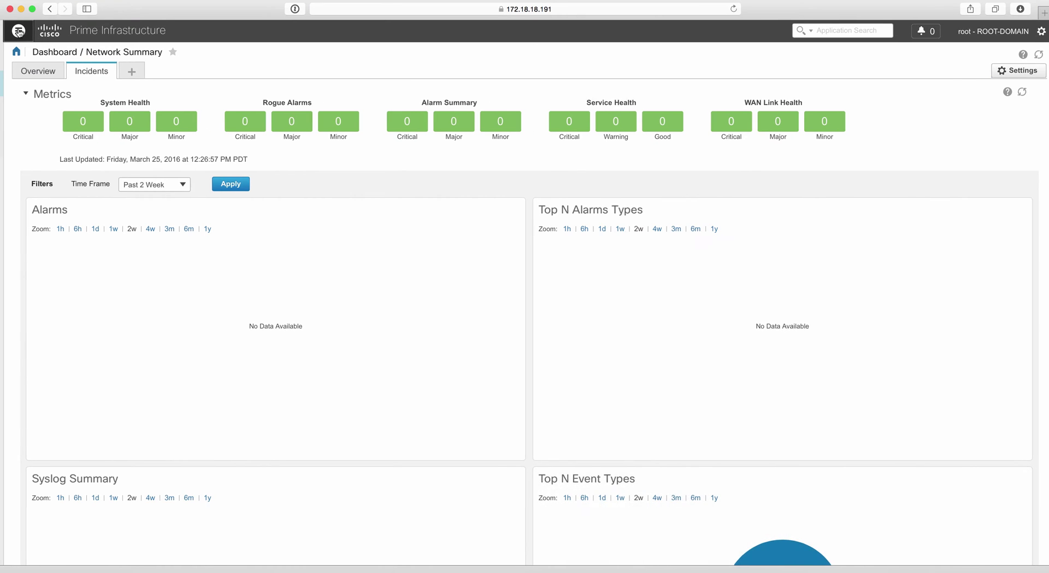
{"action": "mouse_move", "coordinate": [45, 87]}
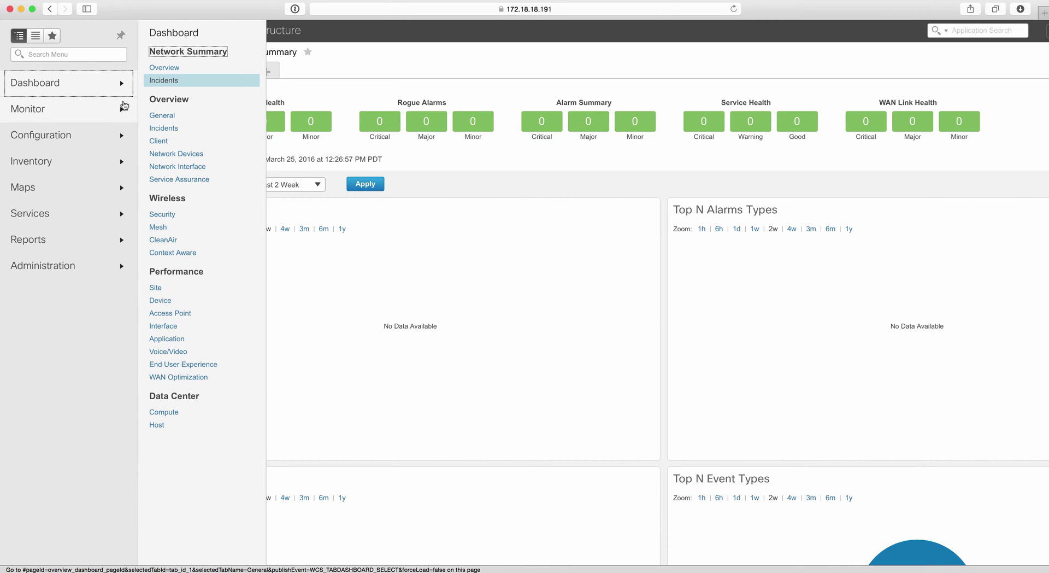
{"action": "mouse_move", "coordinate": [64, 105]}
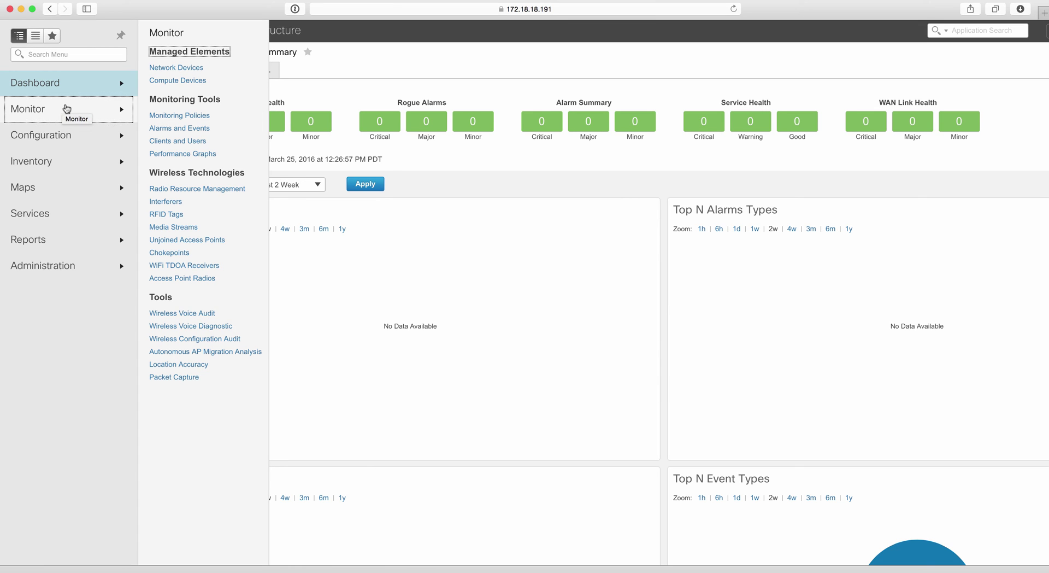
{"action": "left_click", "coordinate": [180, 68]}
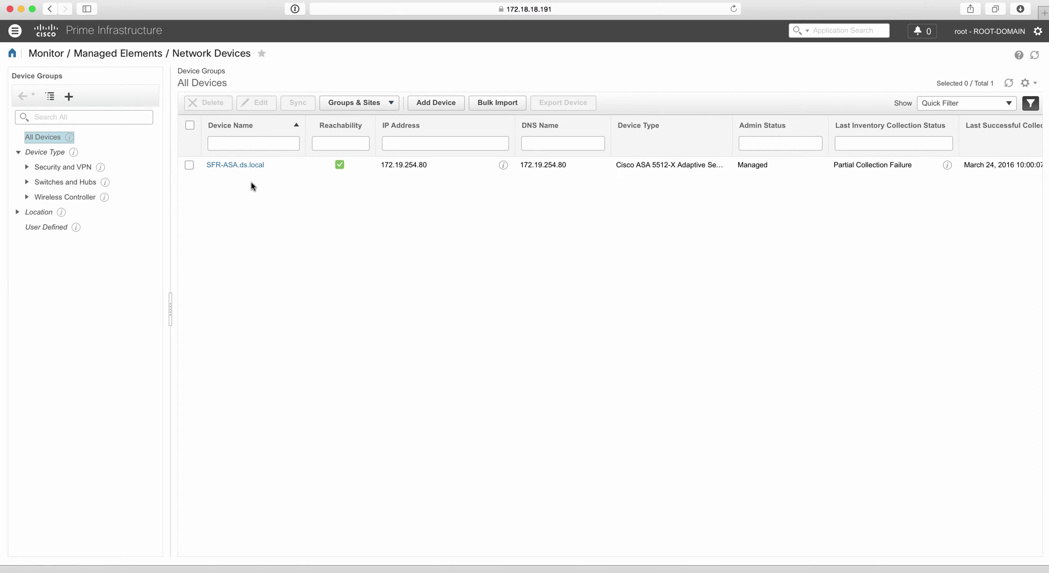
Step: Open the details of device SFR-ASA.ds.local and view its system Summary and Environment information
{"action": "left_click", "coordinate": [248, 165]}
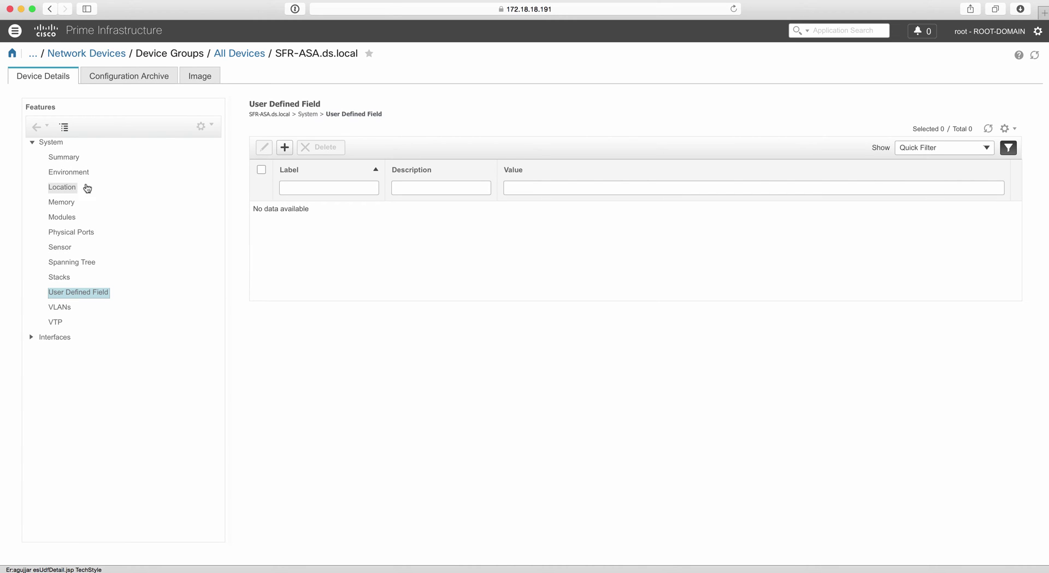
{"action": "left_click", "coordinate": [64, 157]}
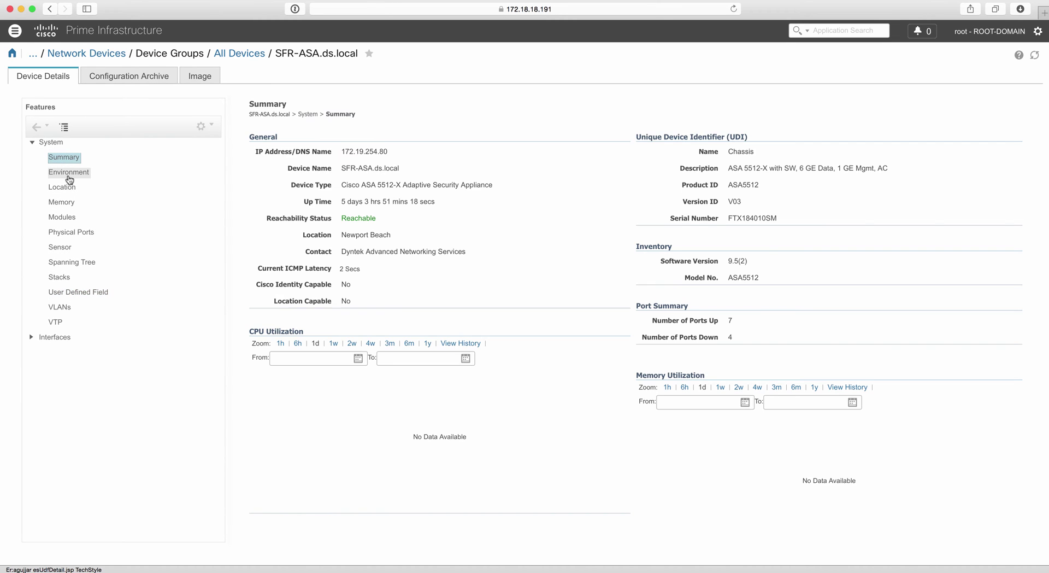
{"action": "left_click", "coordinate": [69, 174]}
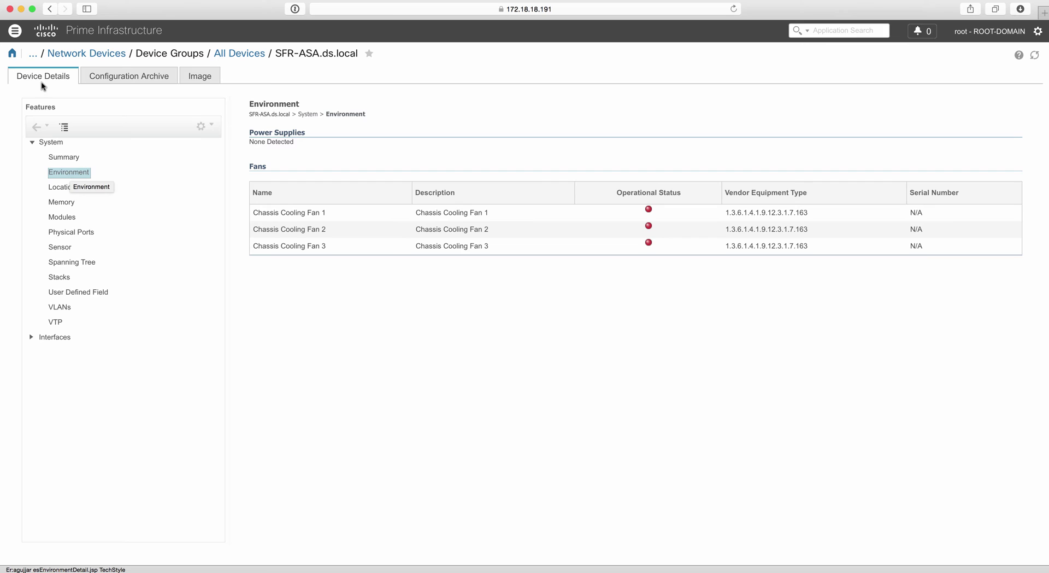
Step: Start the IWAN Enablement workflow from the network services and advance to choosing its configuration
{"action": "left_click", "coordinate": [15, 32]}
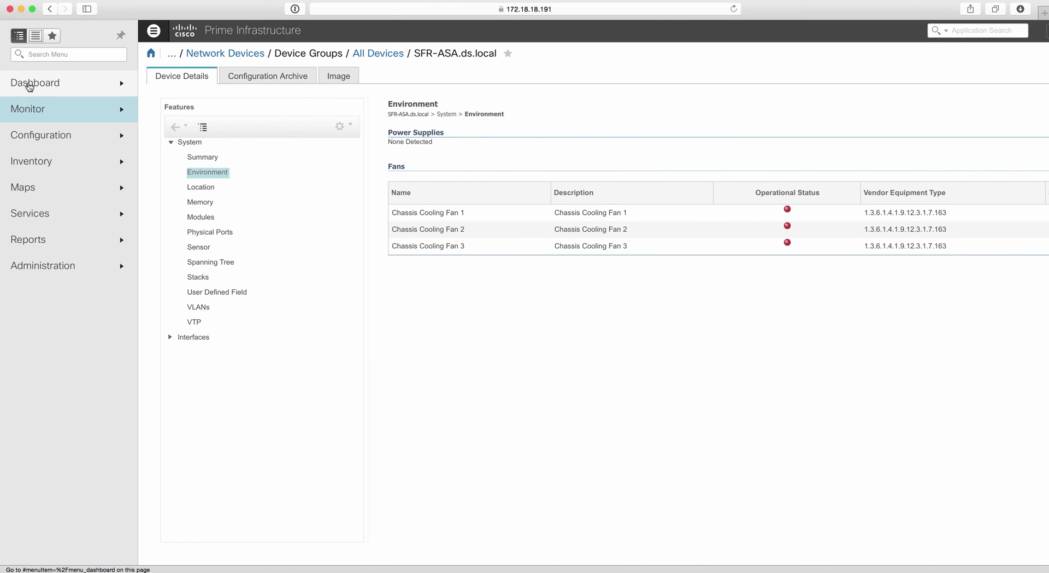
{"action": "mouse_move", "coordinate": [35, 107]}
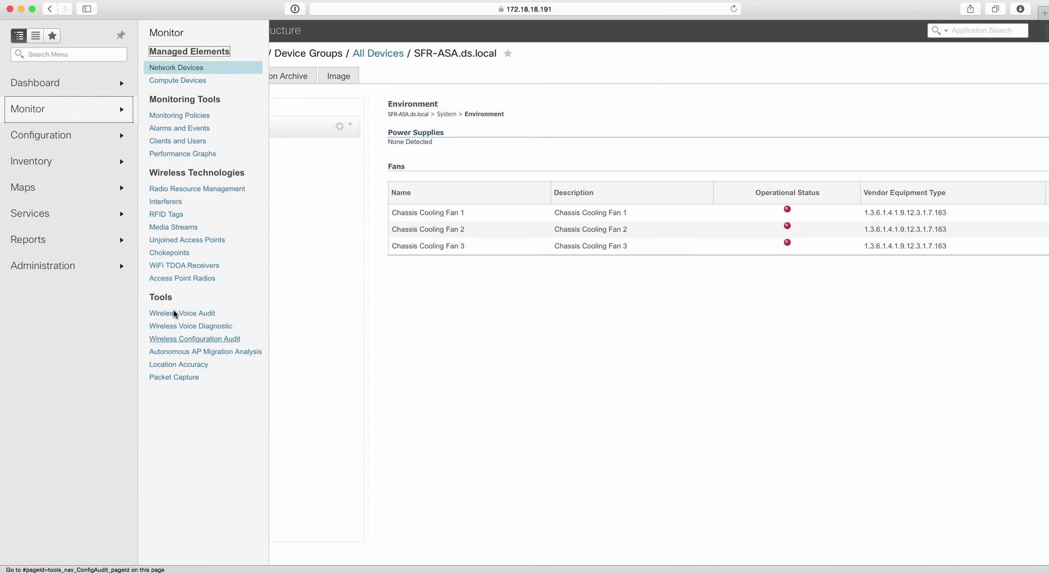
{"action": "mouse_move", "coordinate": [74, 136]}
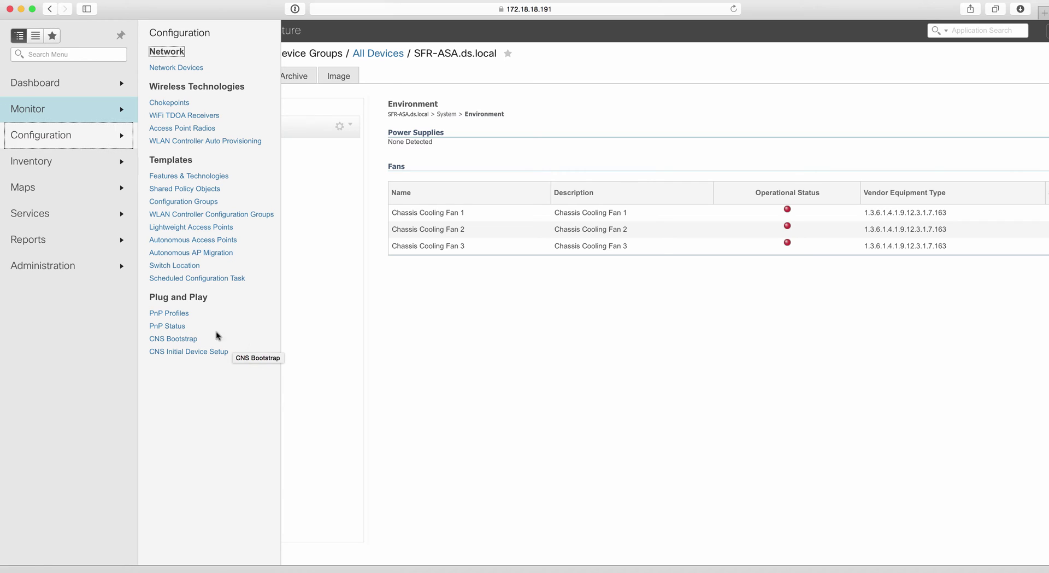
{"action": "mouse_move", "coordinate": [68, 159]}
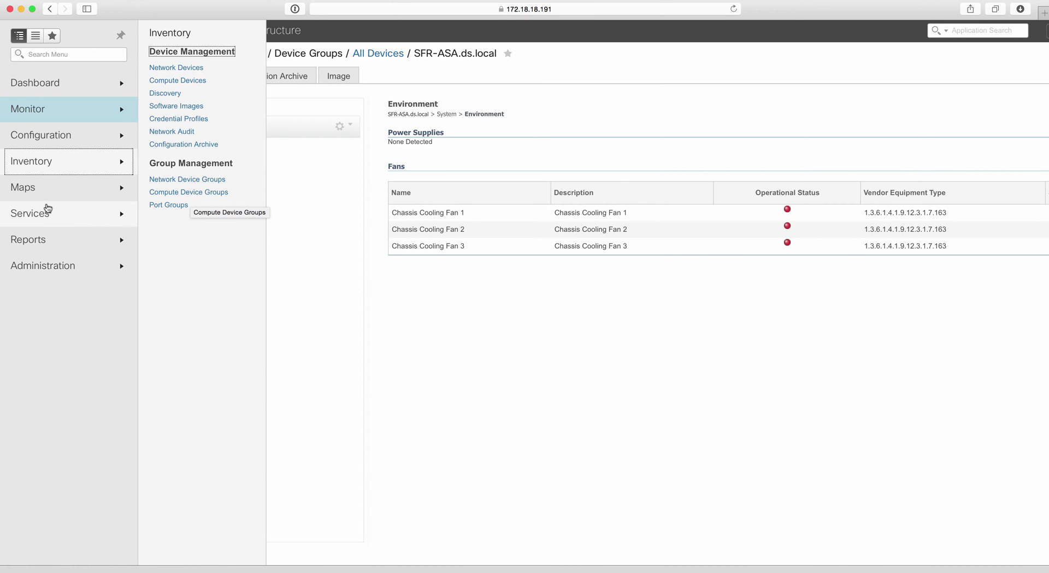
{"action": "mouse_move", "coordinate": [35, 192]}
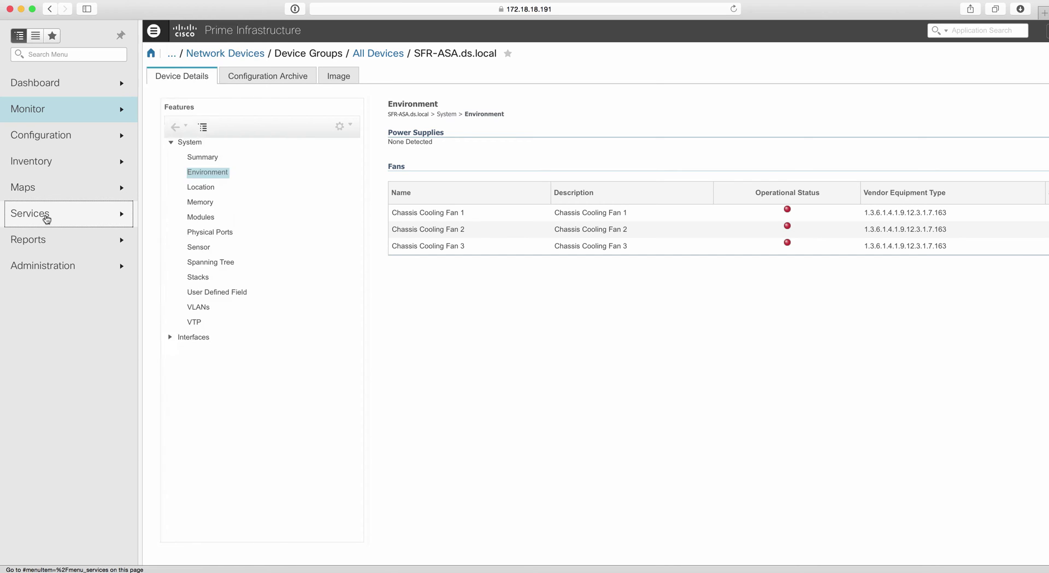
{"action": "mouse_move", "coordinate": [40, 219]}
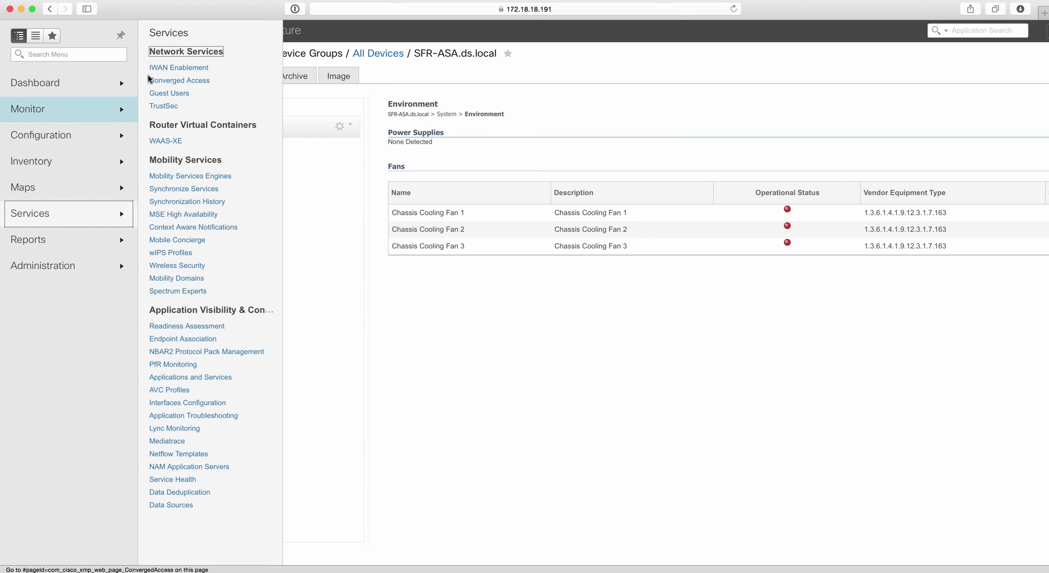
{"action": "left_click", "coordinate": [186, 70]}
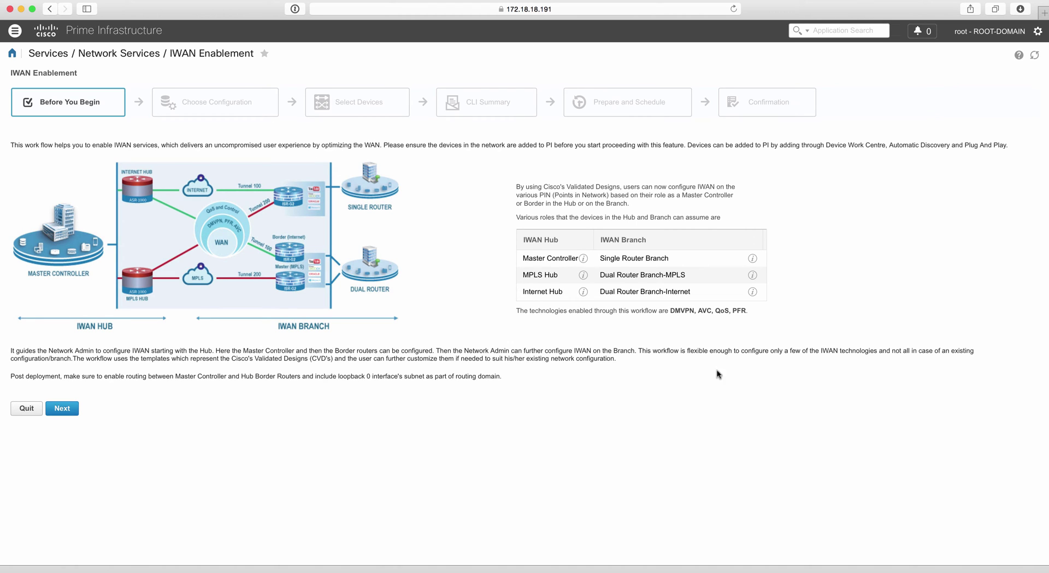
{"action": "left_click", "coordinate": [72, 411]}
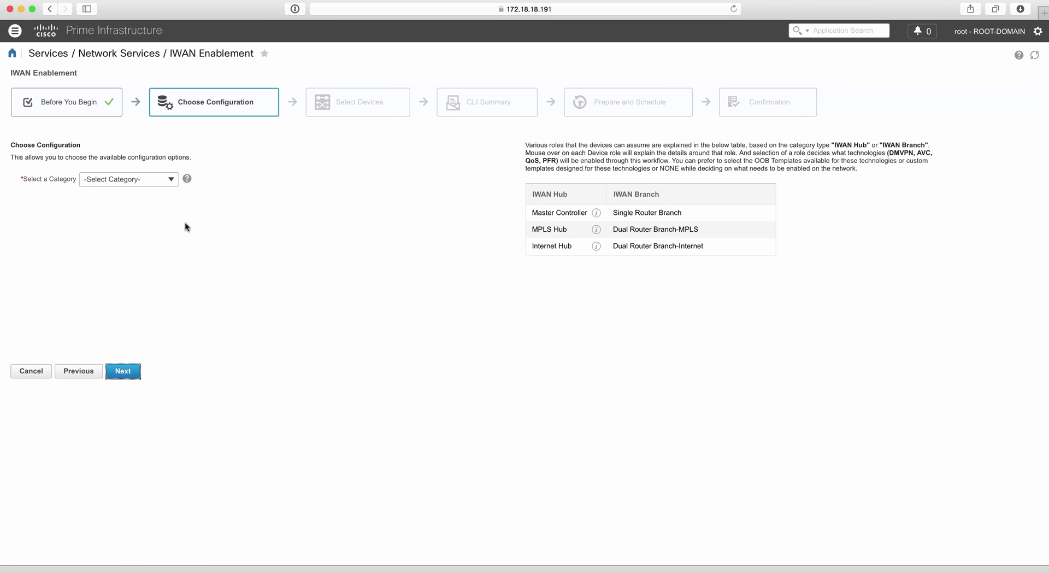
Step: Choose IWAN Hub as the configuration category and MPLS Hub as the device role
{"action": "left_click", "coordinate": [171, 180]}
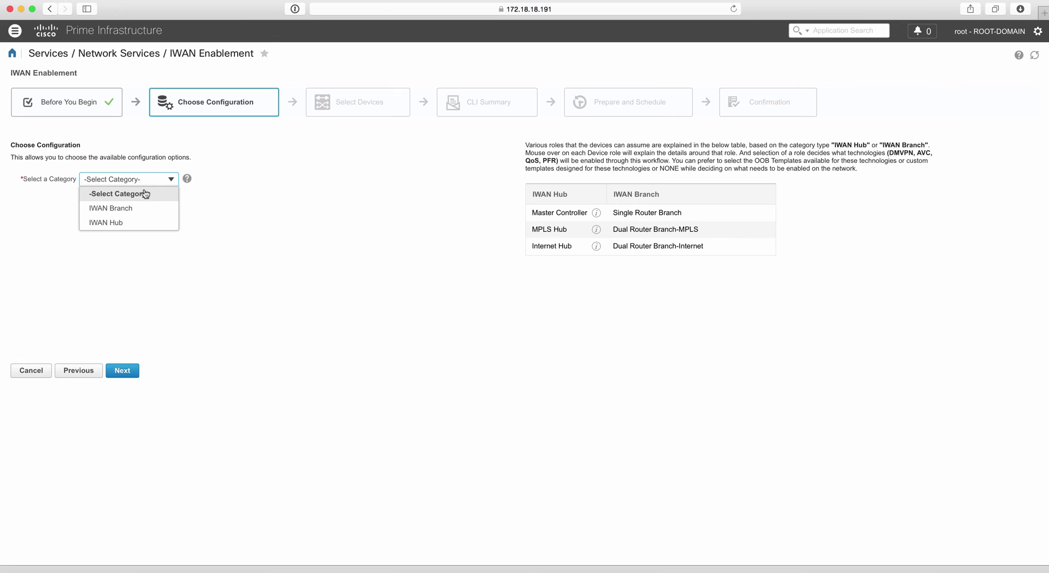
{"action": "left_click", "coordinate": [132, 223]}
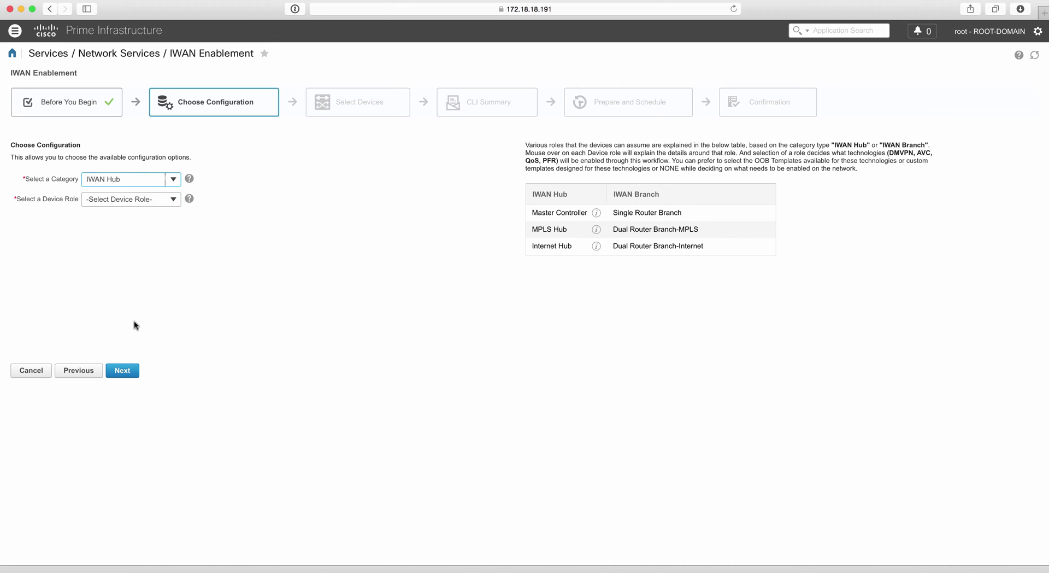
{"action": "left_click", "coordinate": [171, 201]}
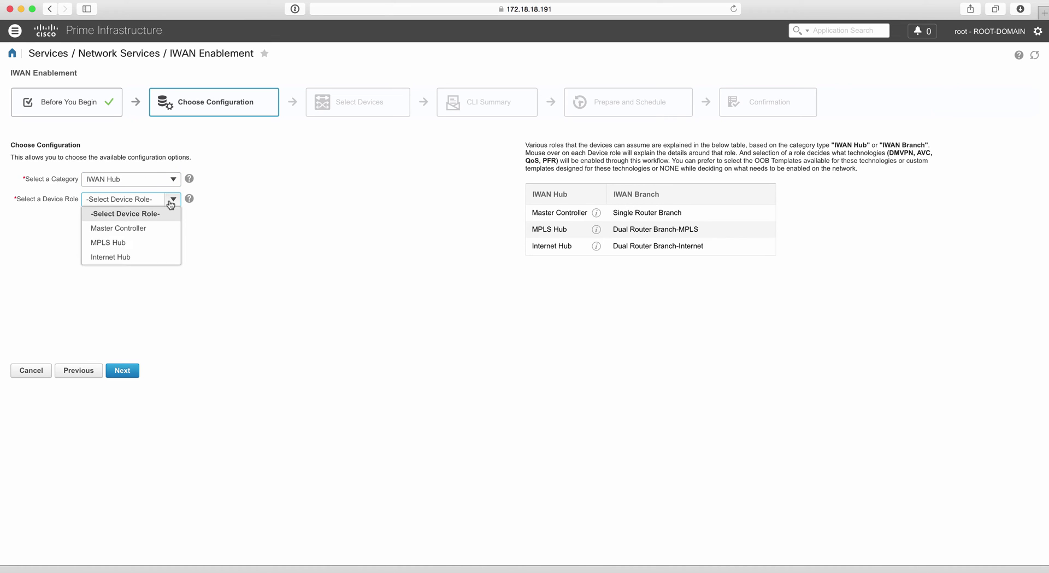
{"action": "left_click", "coordinate": [142, 243]}
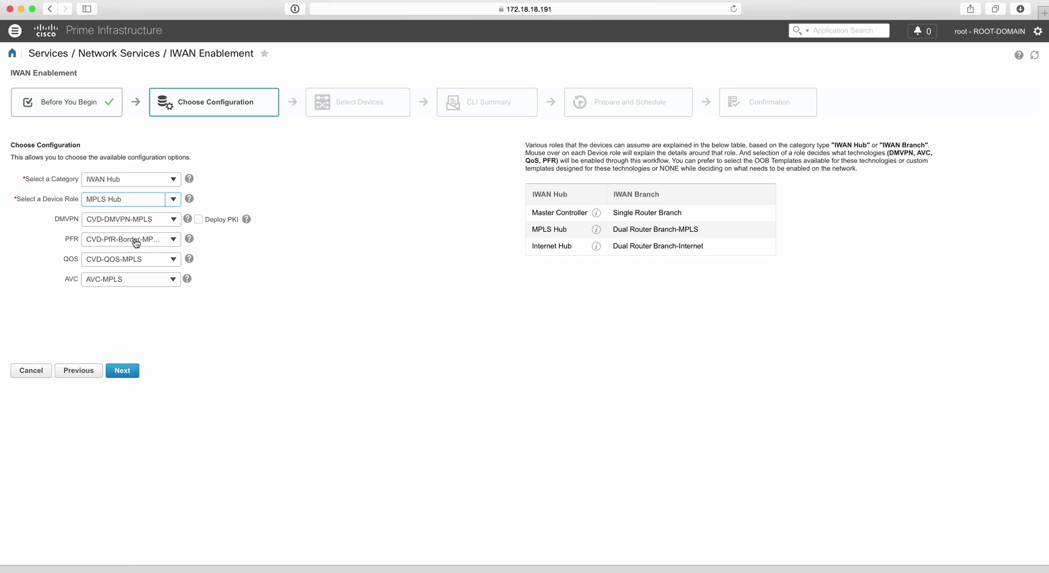
Step: Check the PFR, QOS and AVC template choices, keep the selected MPLS templates, and proceed to device selection
{"action": "left_click", "coordinate": [172, 242]}
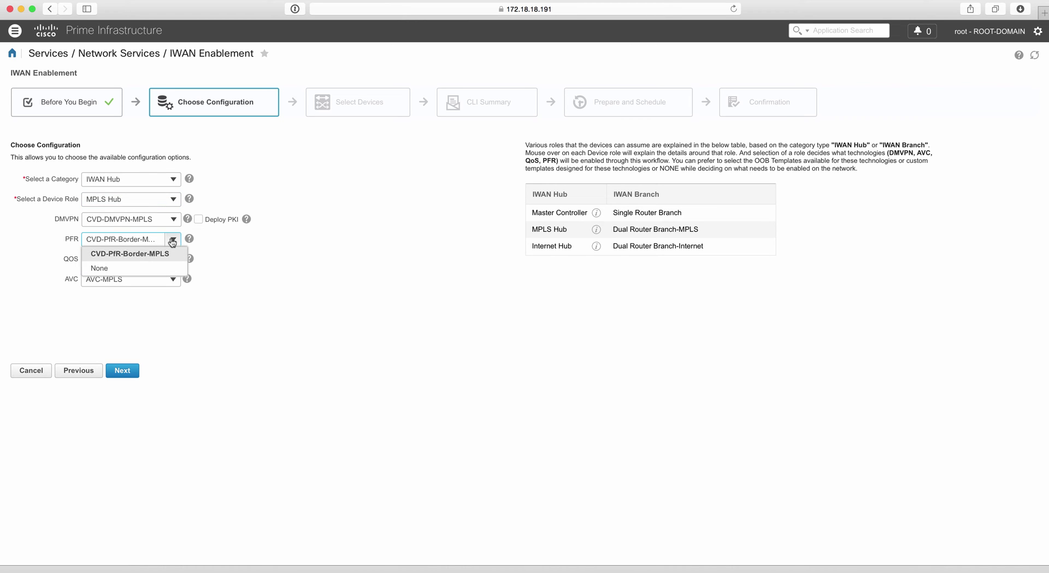
{"action": "left_click", "coordinate": [172, 242]}
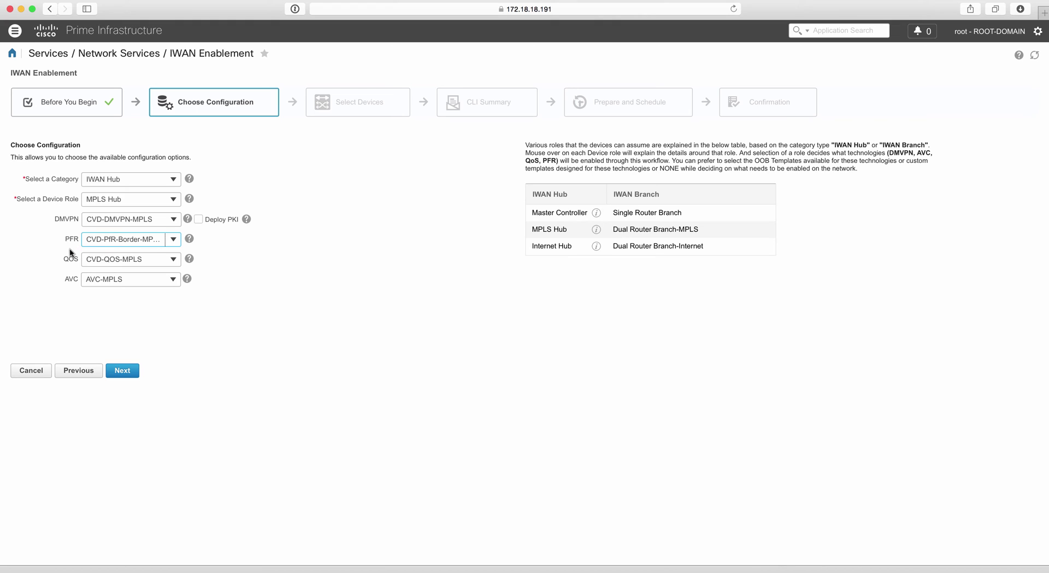
{"action": "left_click", "coordinate": [141, 261]}
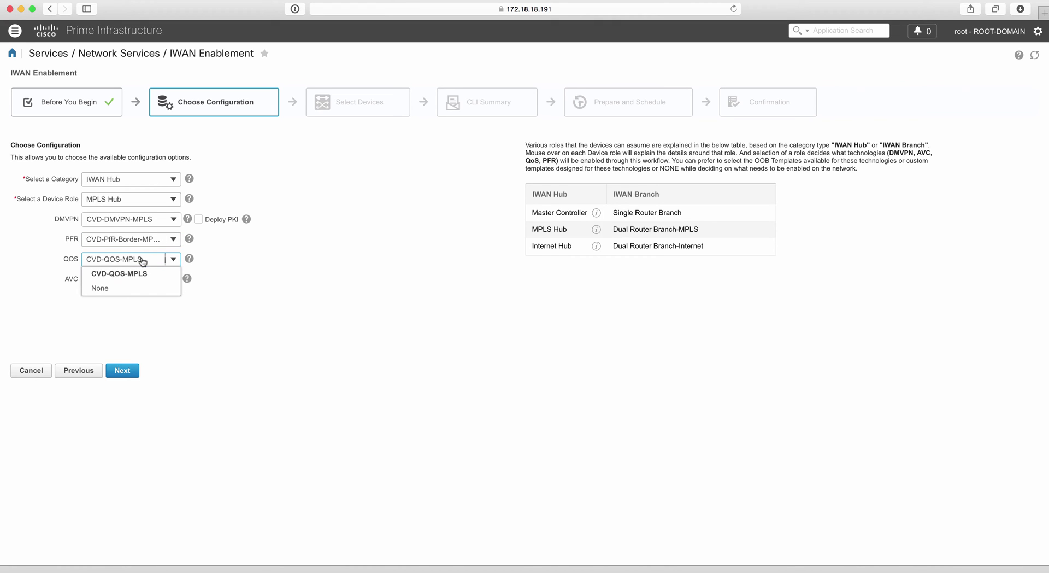
{"action": "left_click", "coordinate": [142, 261]}
{"action": "left_click", "coordinate": [173, 281]}
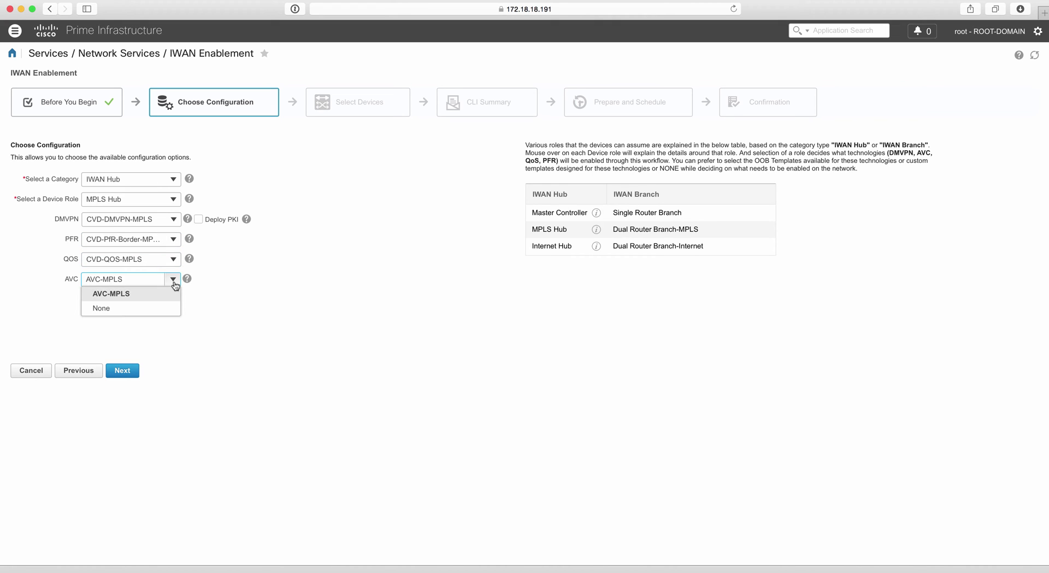
{"action": "left_click", "coordinate": [175, 283]}
{"action": "left_click", "coordinate": [131, 367]}
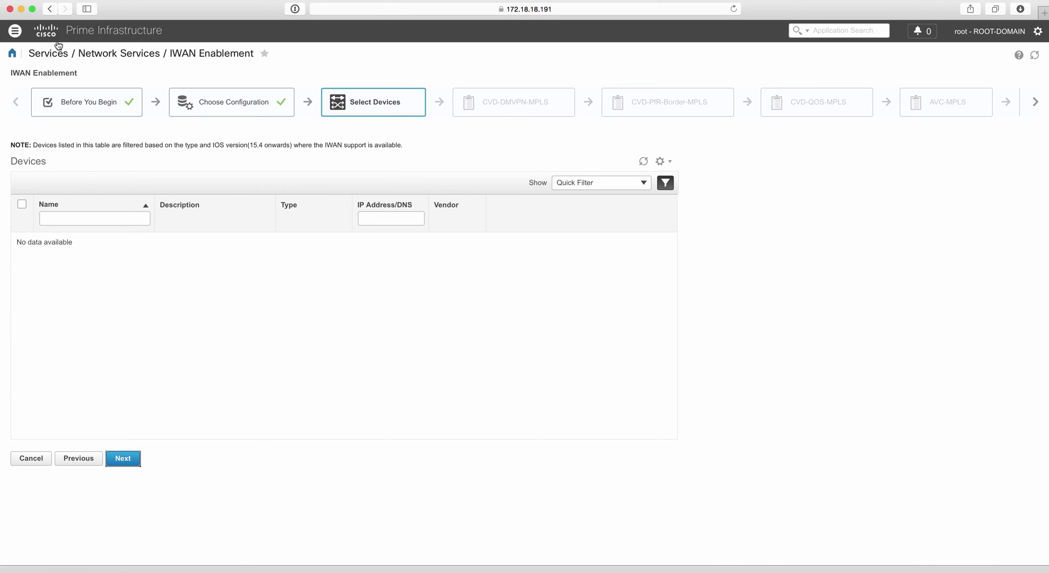
Step: Look through the features available under Services, Reports and Administration
{"action": "left_click", "coordinate": [15, 33]}
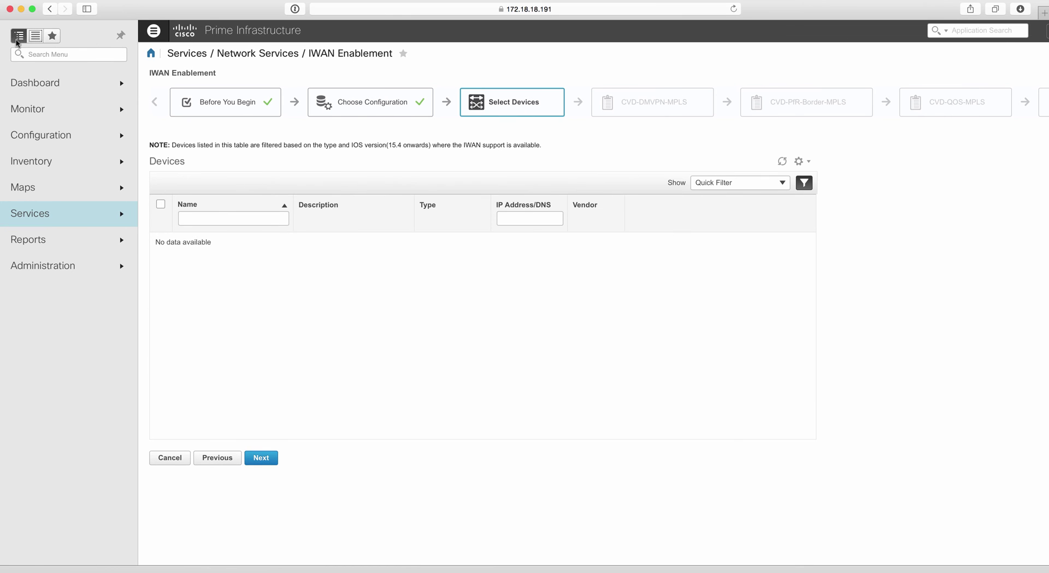
{"action": "left_click", "coordinate": [51, 242]}
{"action": "left_click", "coordinate": [57, 219]}
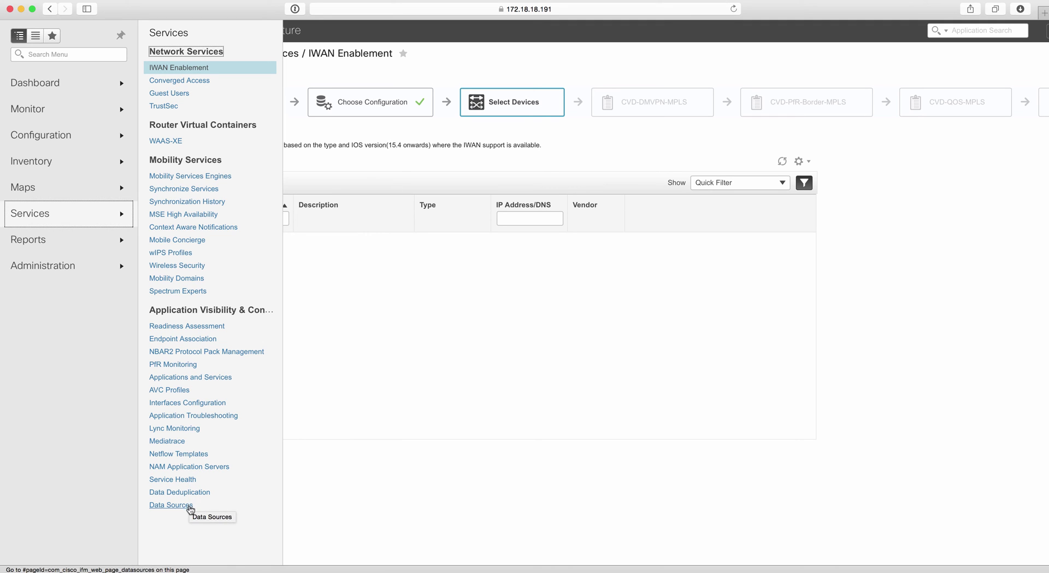
{"action": "mouse_move", "coordinate": [88, 273]}
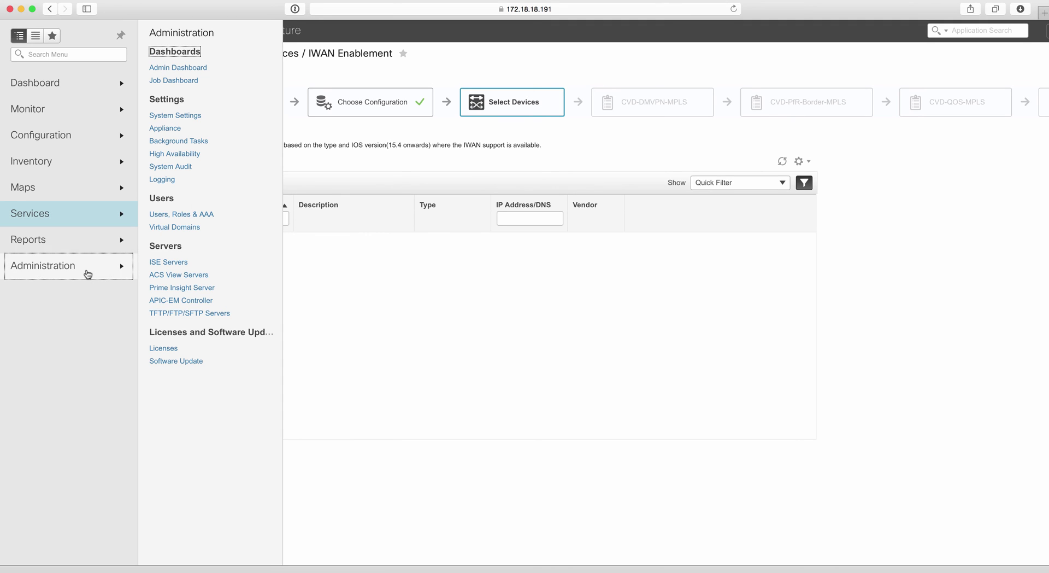
{"action": "mouse_move", "coordinate": [58, 241]}
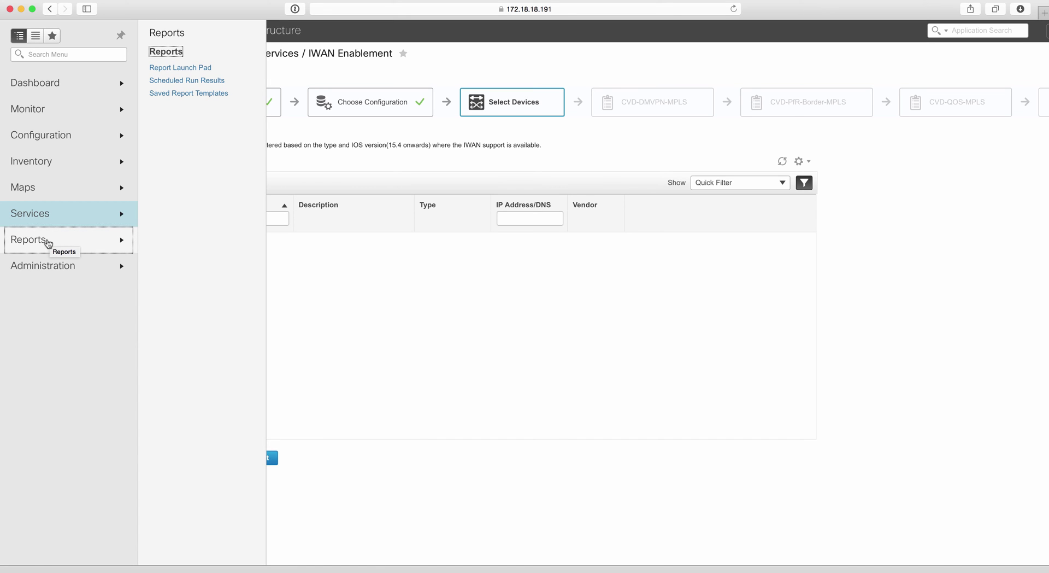
{"action": "mouse_move", "coordinate": [56, 264]}
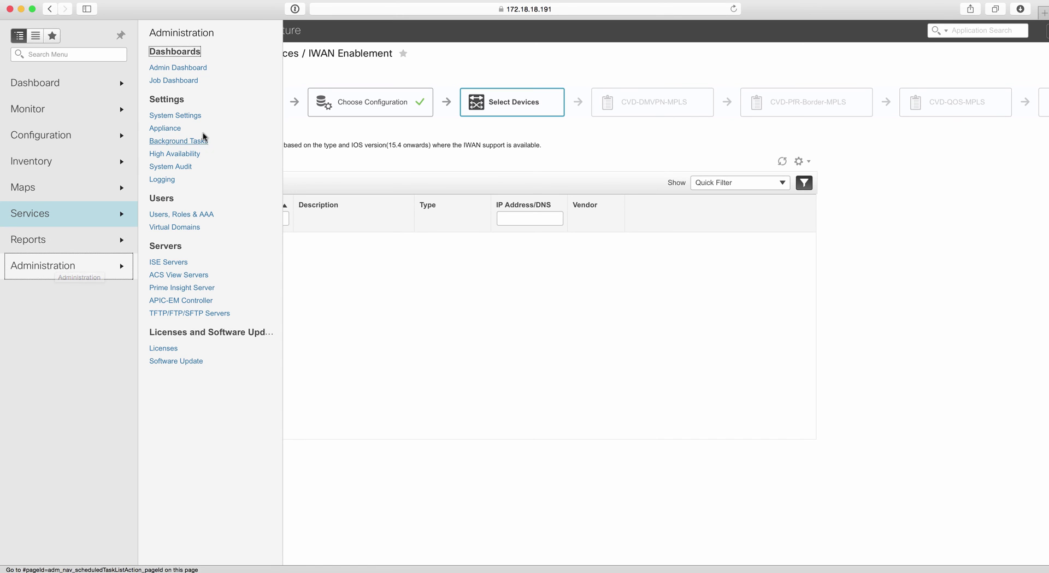
Step: View the Admin Dashboard's Health, API Health and Service Details pages, and review the Administration options again
{"action": "left_click", "coordinate": [197, 68]}
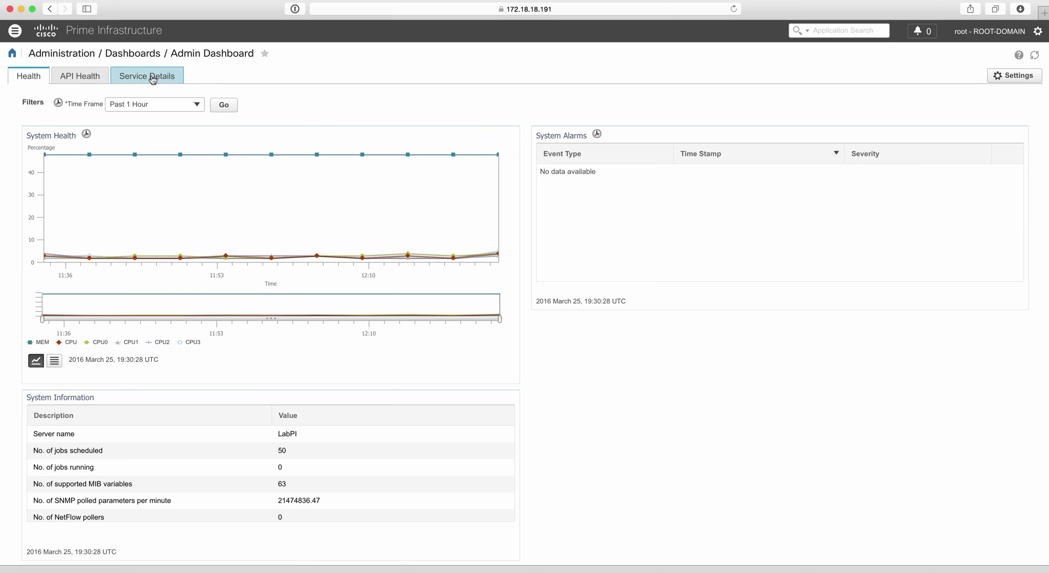
{"action": "left_click", "coordinate": [87, 77]}
{"action": "left_click", "coordinate": [133, 80]}
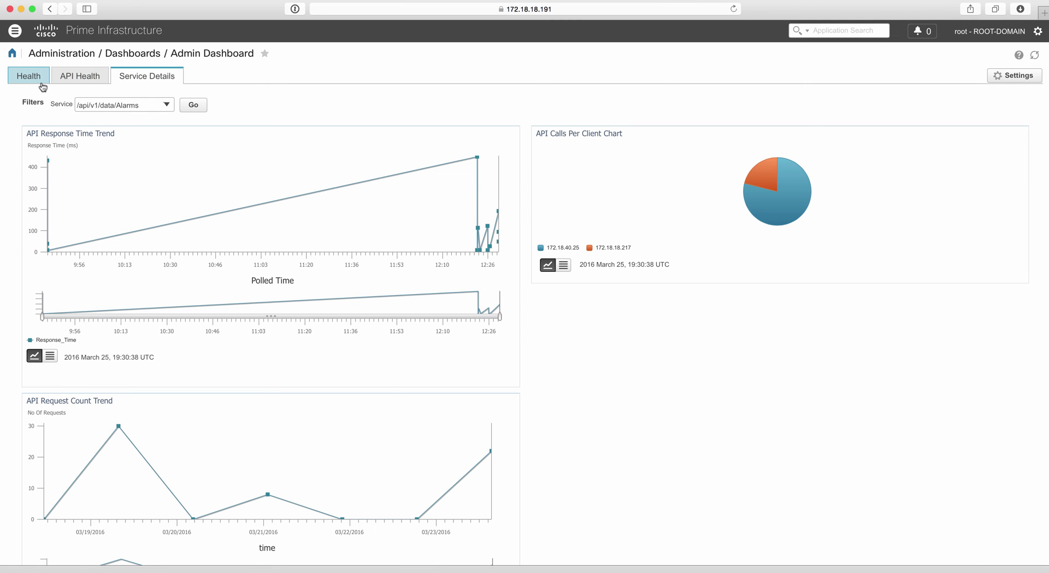
{"action": "left_click", "coordinate": [14, 34]}
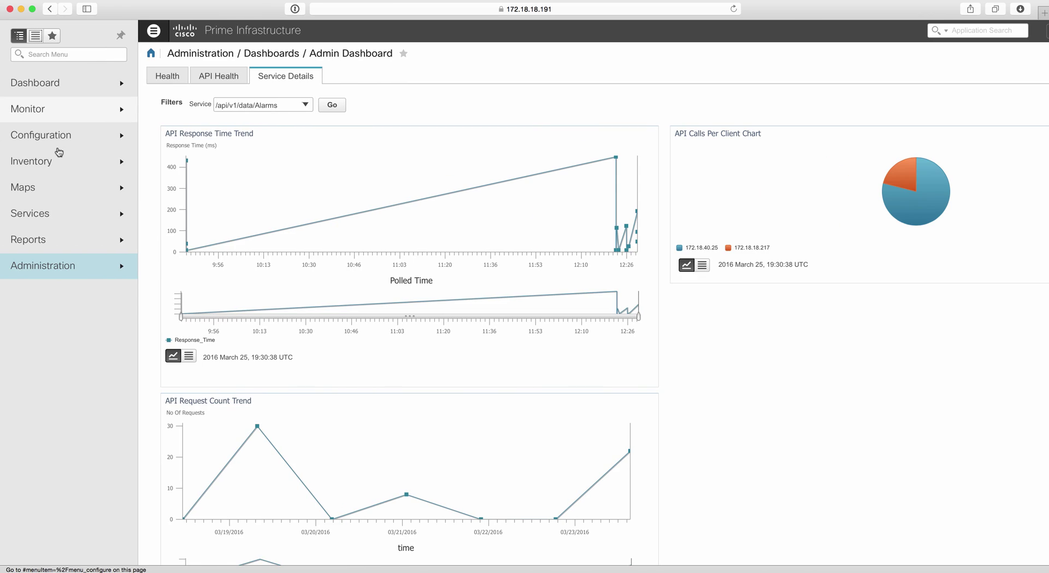
{"action": "left_click", "coordinate": [57, 265]}
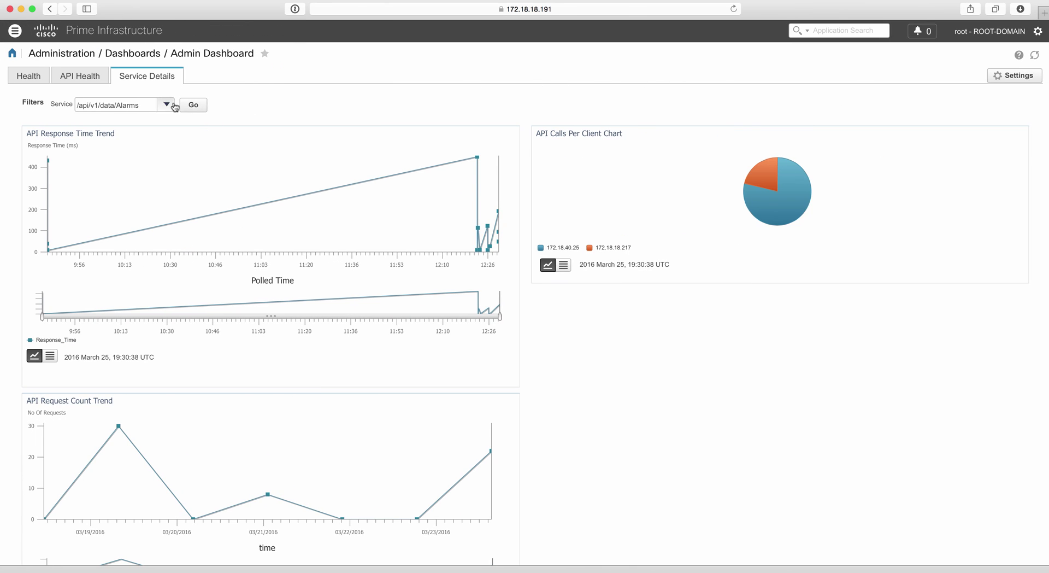
Step: Return to the home dashboard, open device SFR-ASA.ds.local from the ICMP reachable devices, and view its Spanning Tree information
{"action": "left_click", "coordinate": [13, 54]}
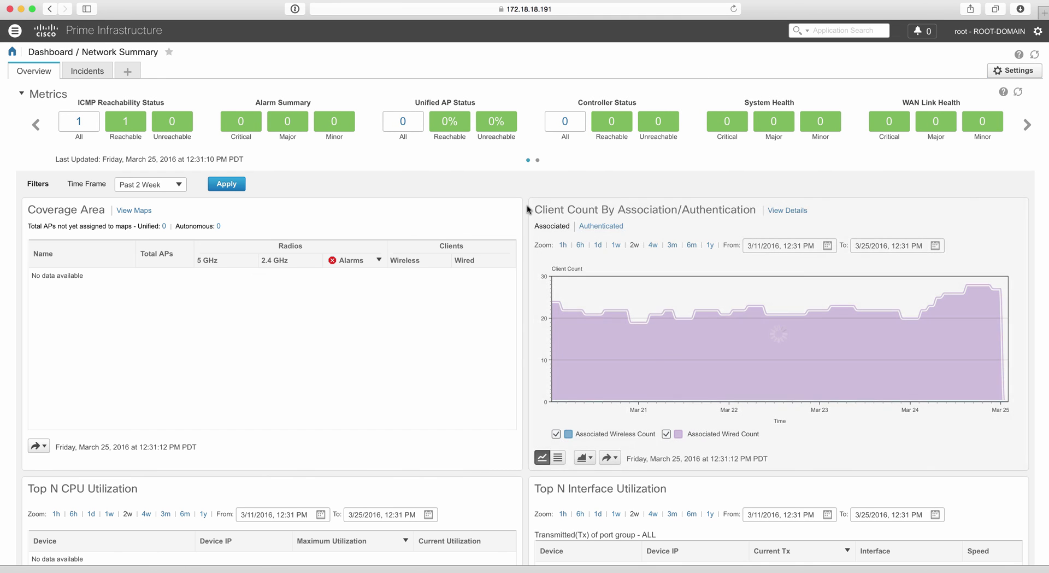
{"action": "left_click", "coordinate": [126, 121]}
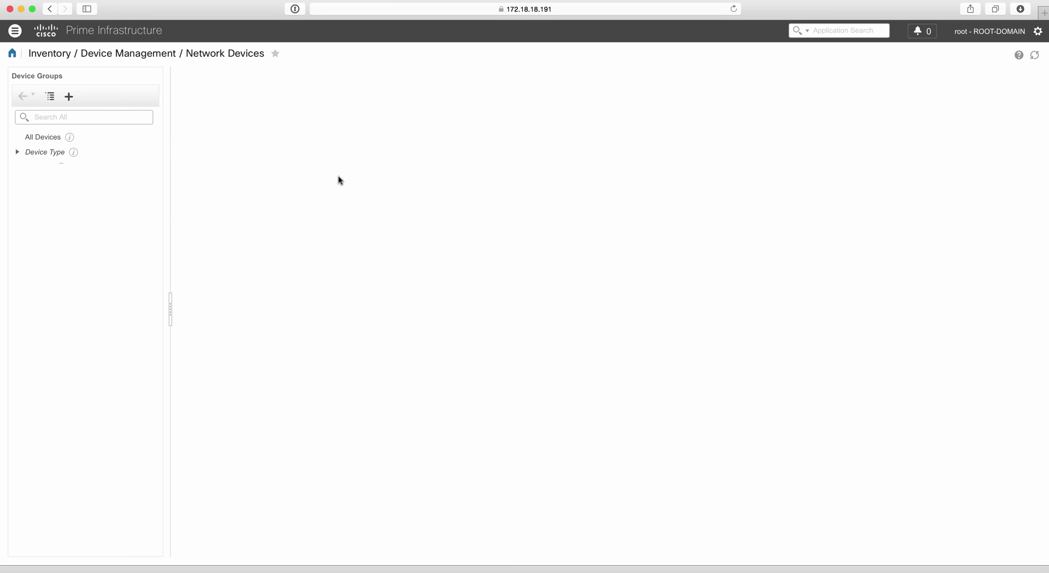
{"action": "left_click", "coordinate": [235, 143]}
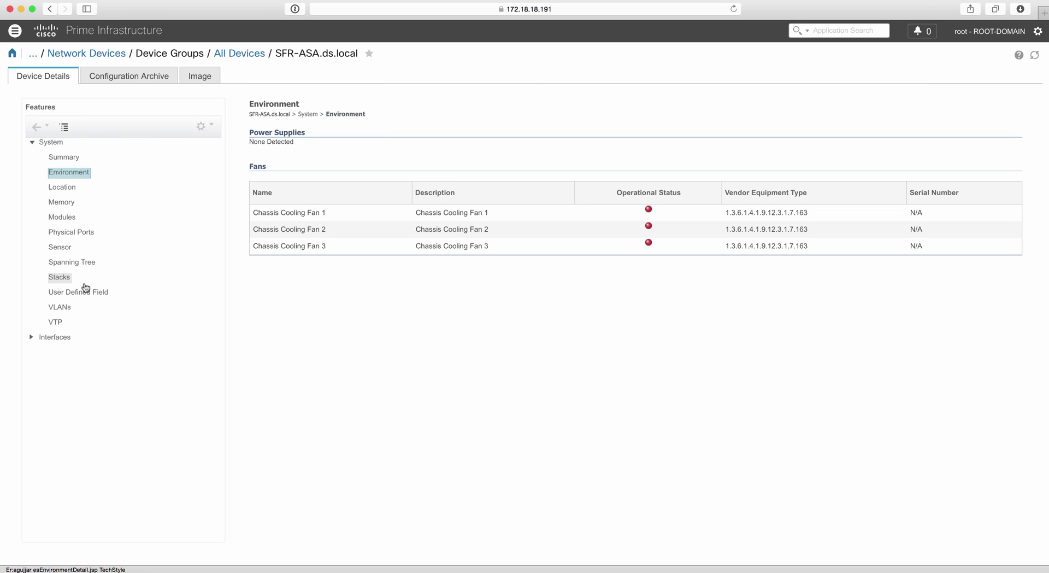
{"action": "left_click", "coordinate": [72, 264]}
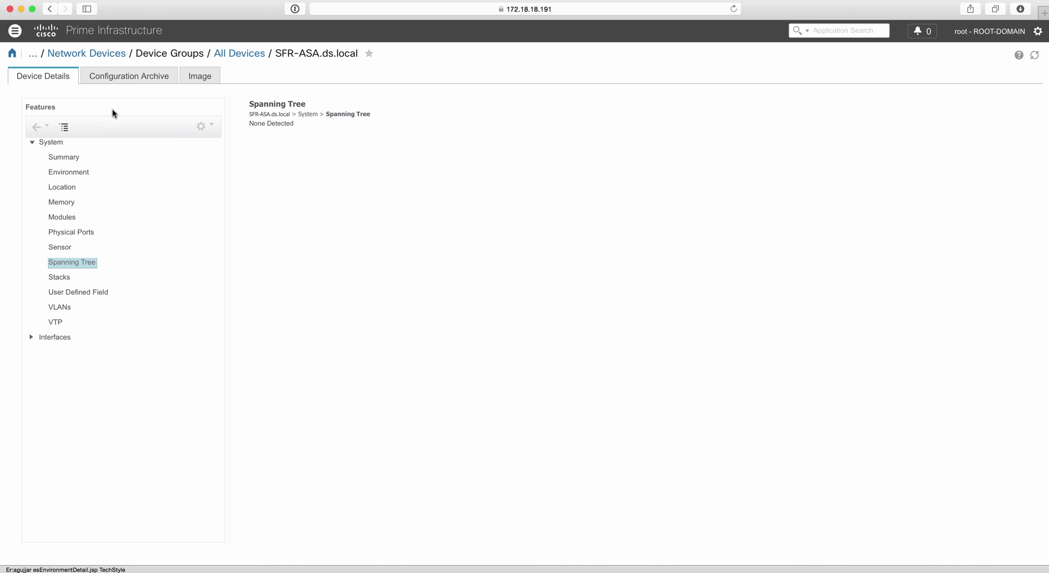
Step: Open the device's Configuration Archive and expand the initial version of March 20, 2016 to see its configuration entries
{"action": "left_click", "coordinate": [121, 77]}
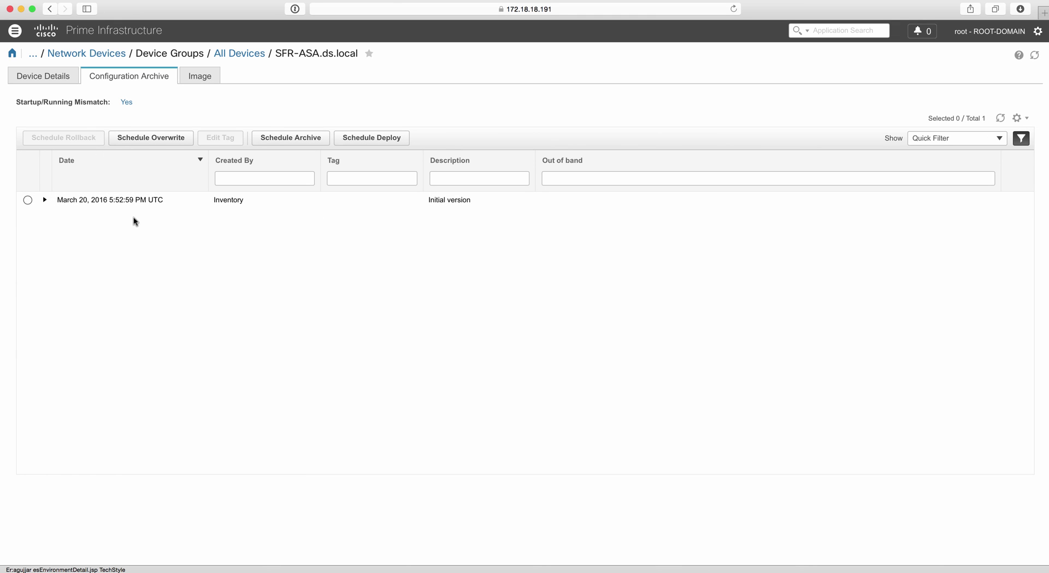
{"action": "left_click", "coordinate": [45, 200]}
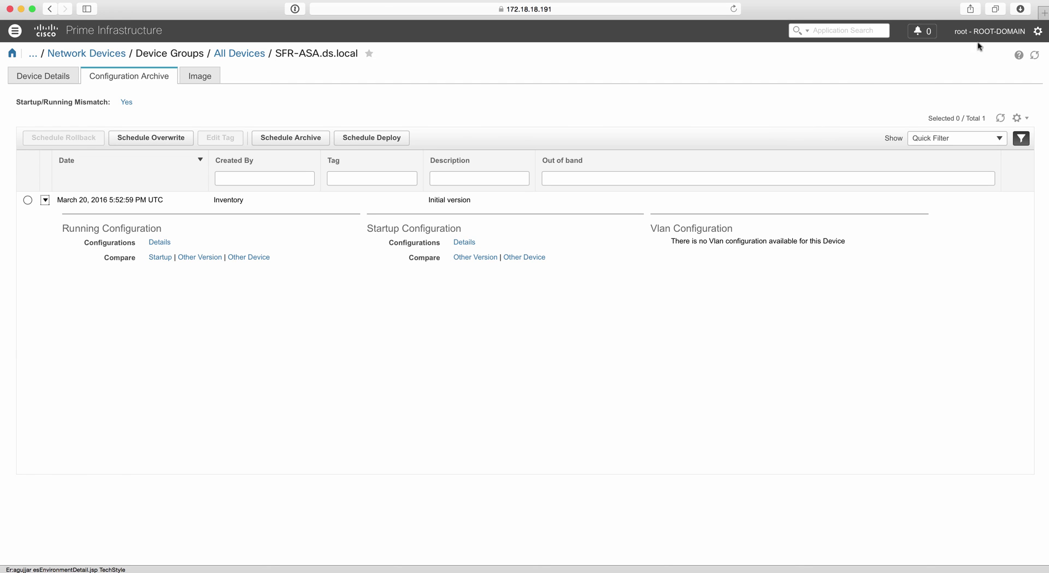
Step: Show the account, virtual domain and help options for the signed-in user
{"action": "left_click", "coordinate": [1010, 33]}
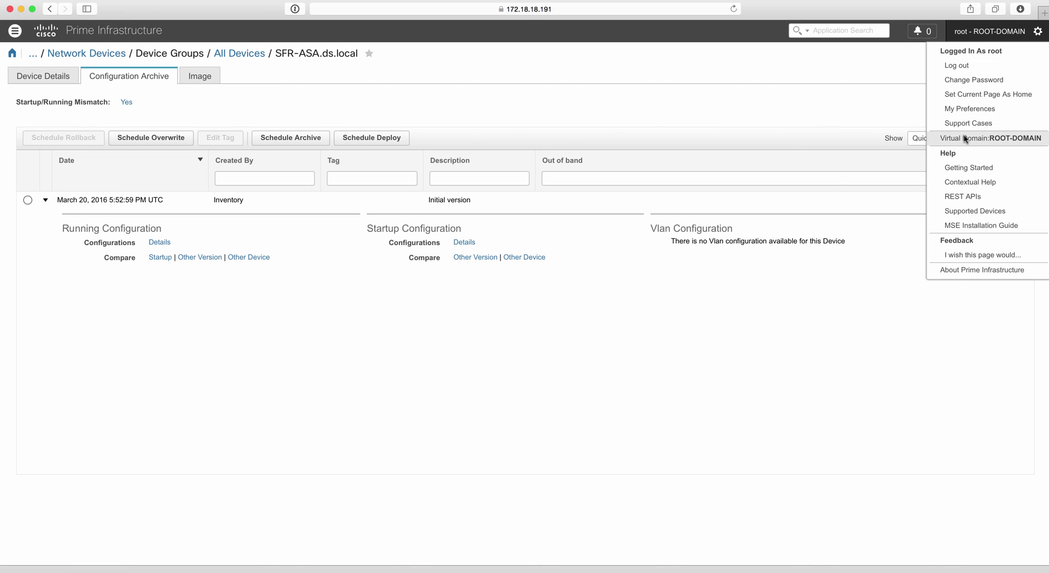